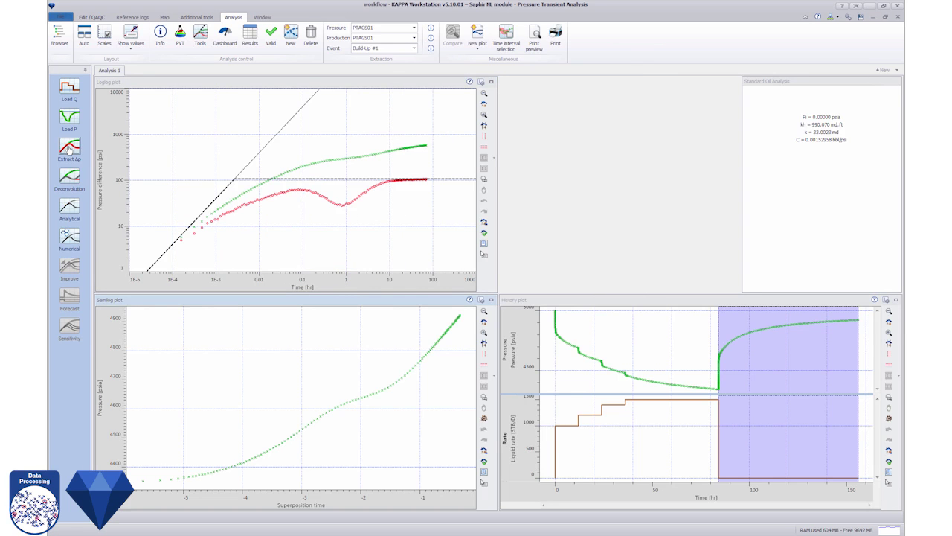
Maximize the log-log plot and apply the fractured-well and double-porosity models from the tool parameters
{"action": "left_click", "coordinate": [491, 82]}
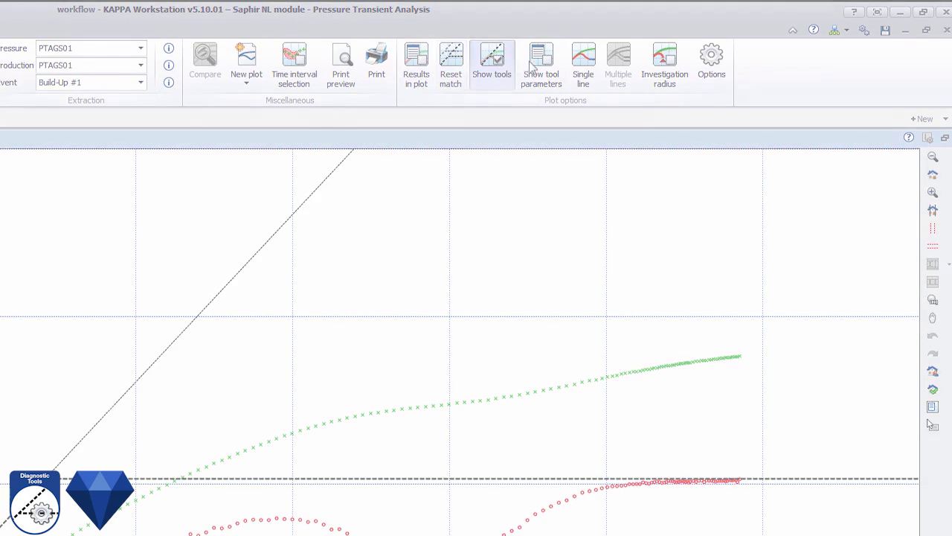
{"action": "left_click", "coordinate": [546, 64]}
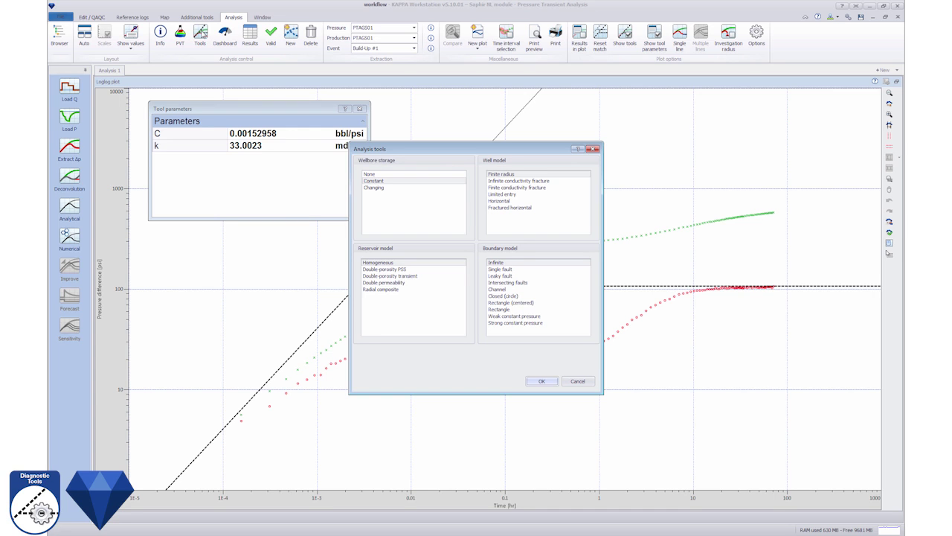
{"action": "left_click", "coordinate": [538, 381]}
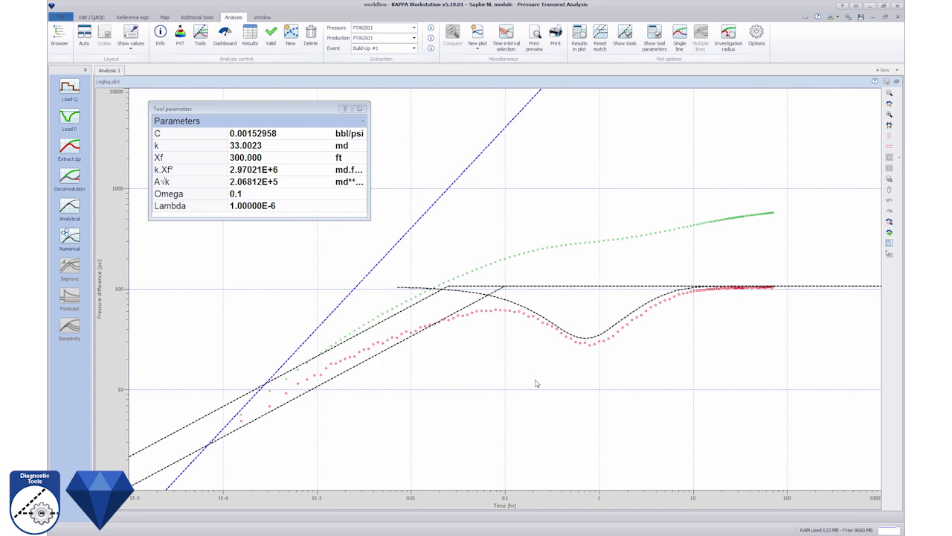
Fit the wellbore storage, radial flow, double-porosity dip and linear-flow lines to the Build-Up #1 data
{"action": "left_click_drag", "start_coordinate": [302, 350], "coordinate": [305, 354]}
{"action": "left_click_drag", "start_coordinate": [808, 288], "coordinate": [809, 288]}
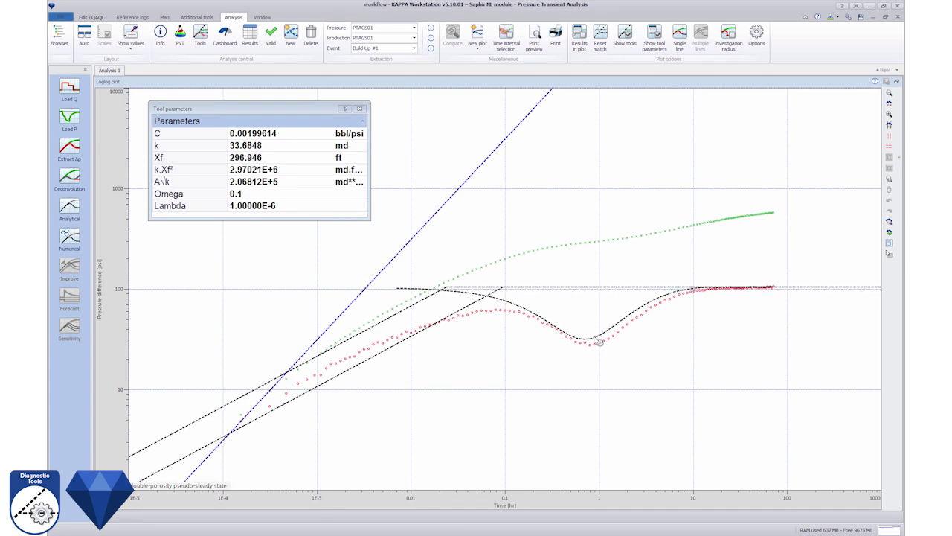
{"action": "left_click_drag", "start_coordinate": [587, 339], "coordinate": [603, 348]}
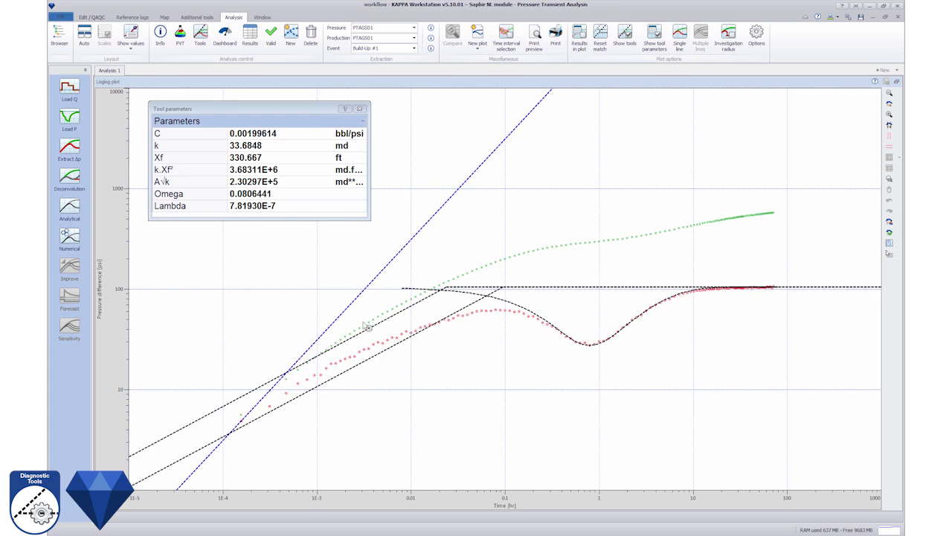
{"action": "left_click_drag", "start_coordinate": [358, 342], "coordinate": [357, 335]}
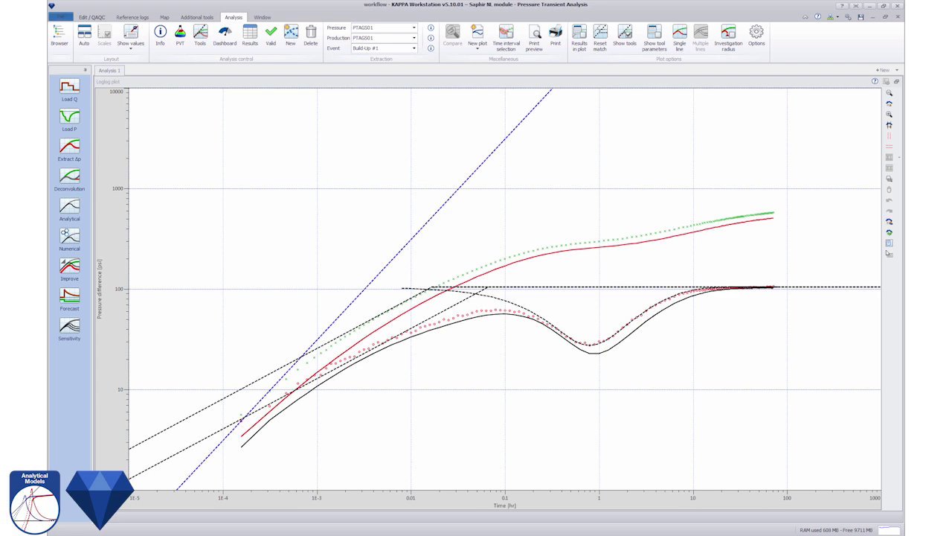
Restore the four-panel layout, improve the match by regression, and generate the numerical model with its 3D plot
{"action": "left_click", "coordinate": [897, 82]}
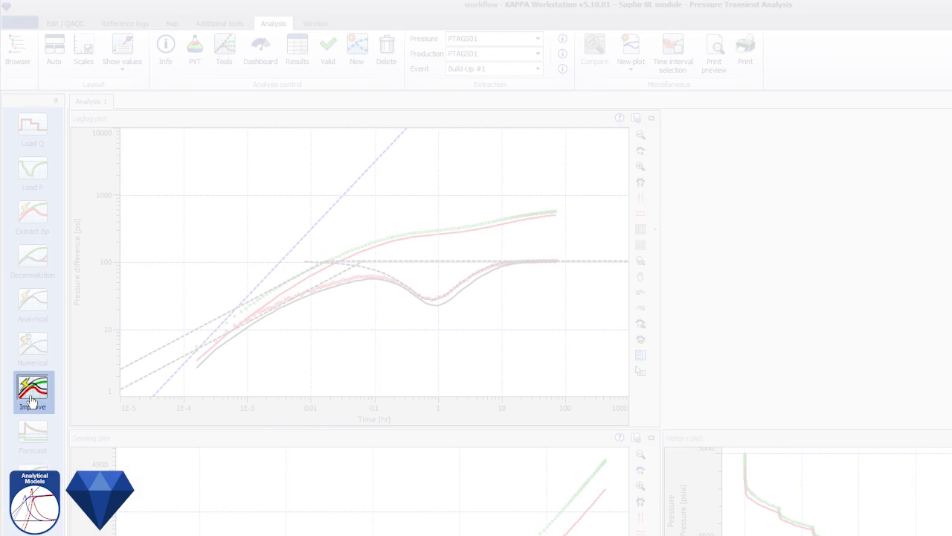
{"action": "left_click", "coordinate": [31, 400]}
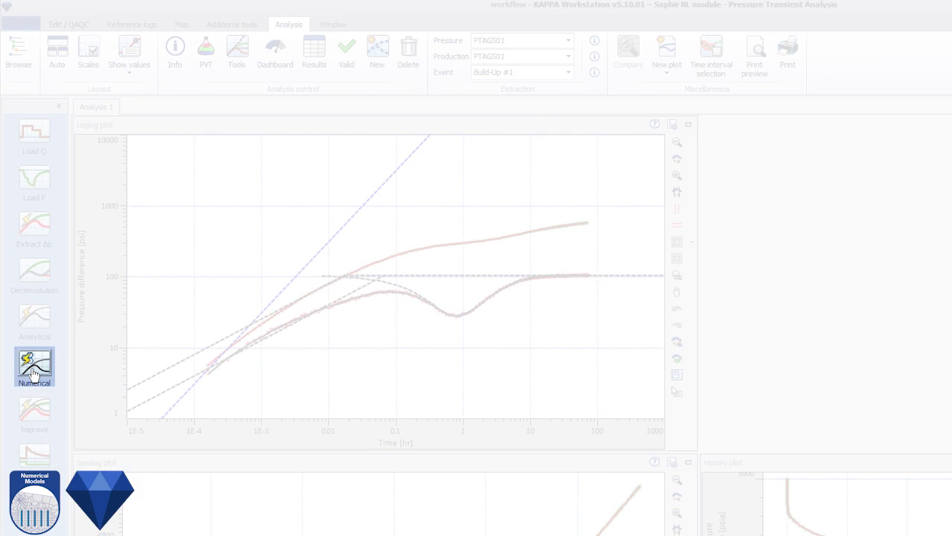
{"action": "left_click", "coordinate": [33, 372]}
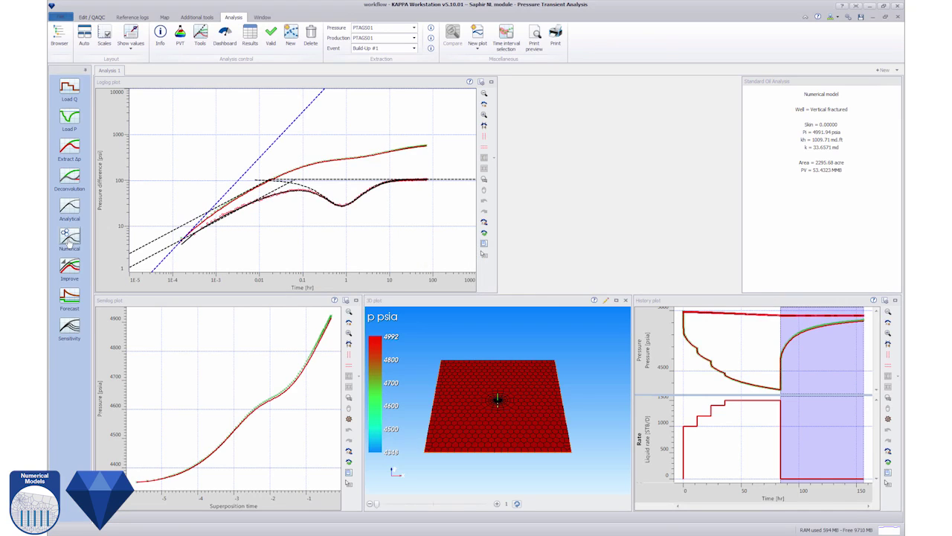
{"action": "left_click", "coordinate": [409, 305]}
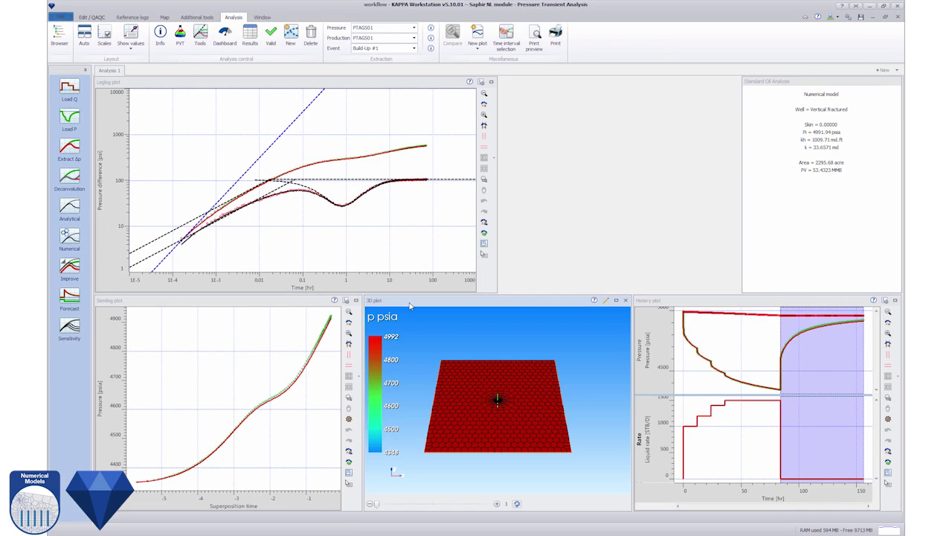
Enlarge and zoom into the 3D plot, making the reservoir grid semi-transparent to reveal the well
{"action": "double_click", "coordinate": [533, 302]}
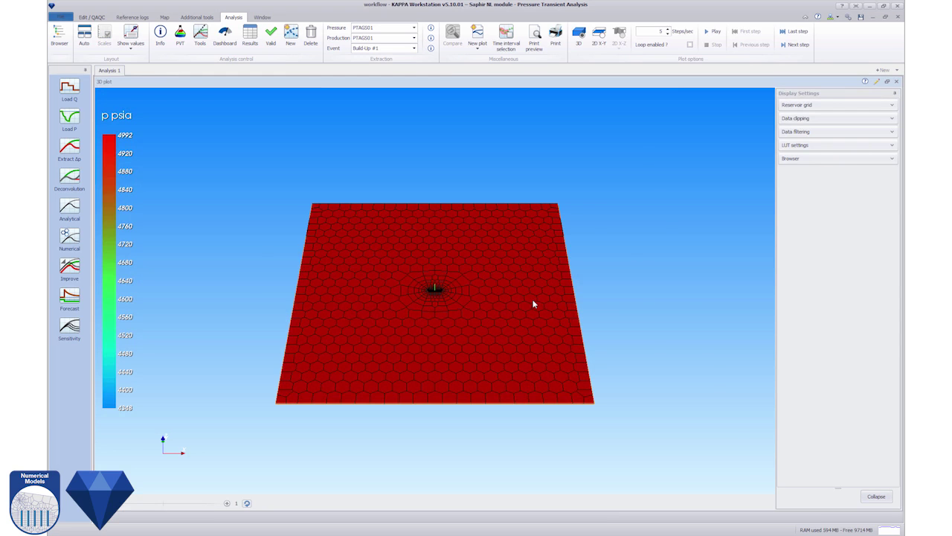
{"action": "scroll", "coordinate": [533, 303], "scroll_direction": "up", "scroll_amount": 5}
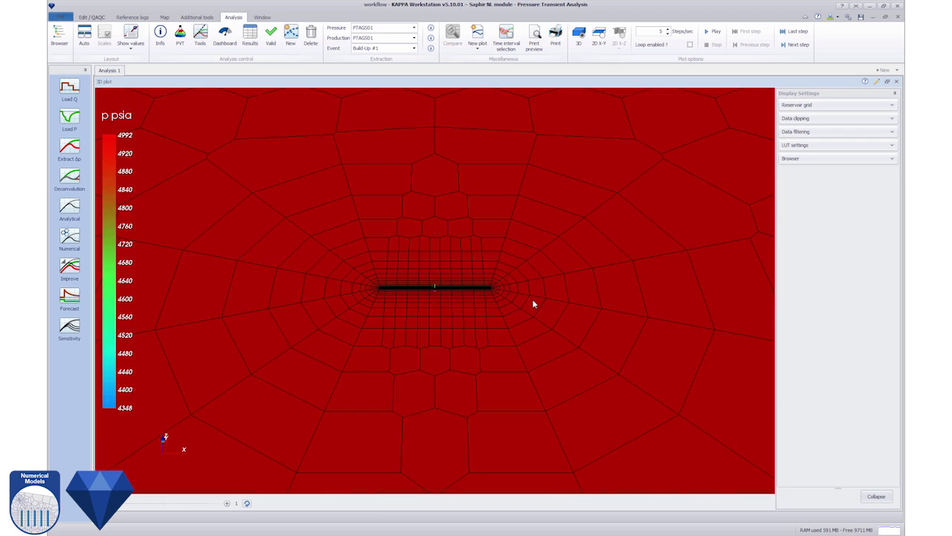
{"action": "scroll", "coordinate": [534, 304], "scroll_direction": "up", "scroll_amount": 3}
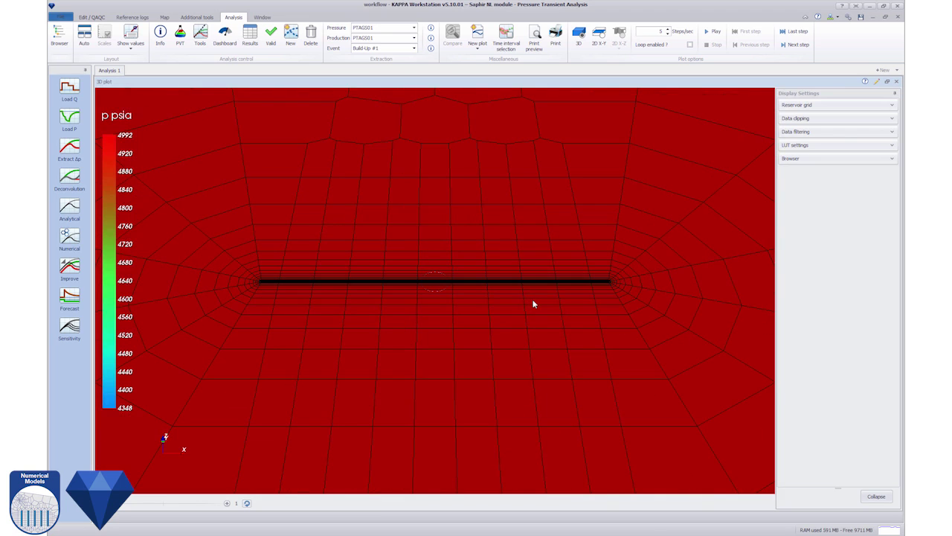
{"action": "left_click", "coordinate": [892, 106]}
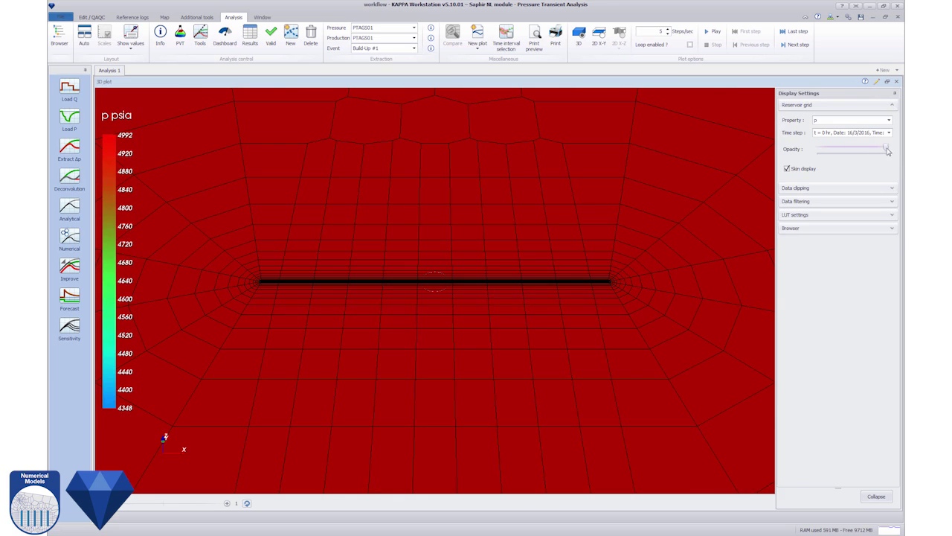
{"action": "left_click_drag", "start_coordinate": [888, 151], "coordinate": [842, 152]}
Tilt the 3D view to a low side angle, restore full grid opacity, and play the simulation
{"action": "mouse_move", "coordinate": [631, 368]}
{"action": "left_mouse_down"}
{"action": "mouse_move", "coordinate": [629, 317]}
{"action": "mouse_move", "coordinate": [625, 363]}
{"action": "left_mouse_up"}
{"action": "left_click_drag", "start_coordinate": [842, 147], "coordinate": [887, 149]}
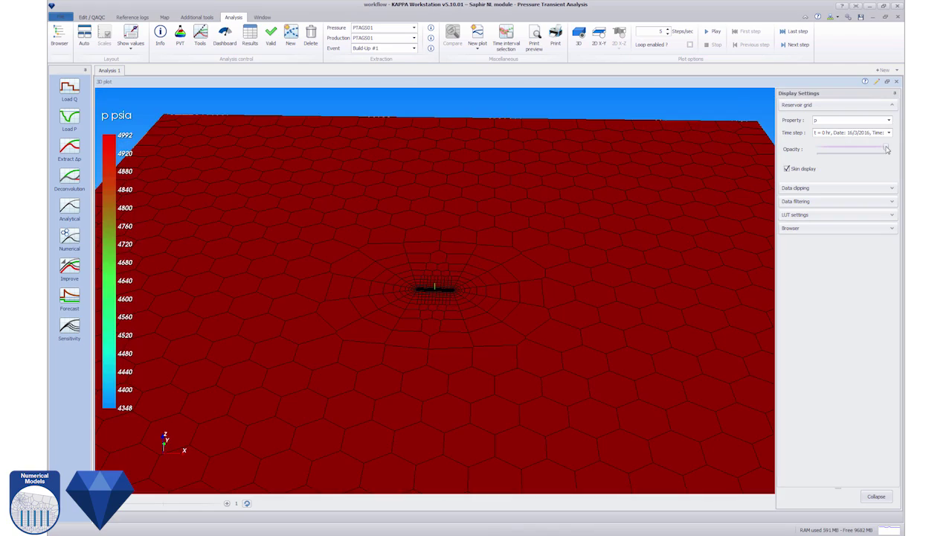
{"action": "left_click", "coordinate": [716, 32]}
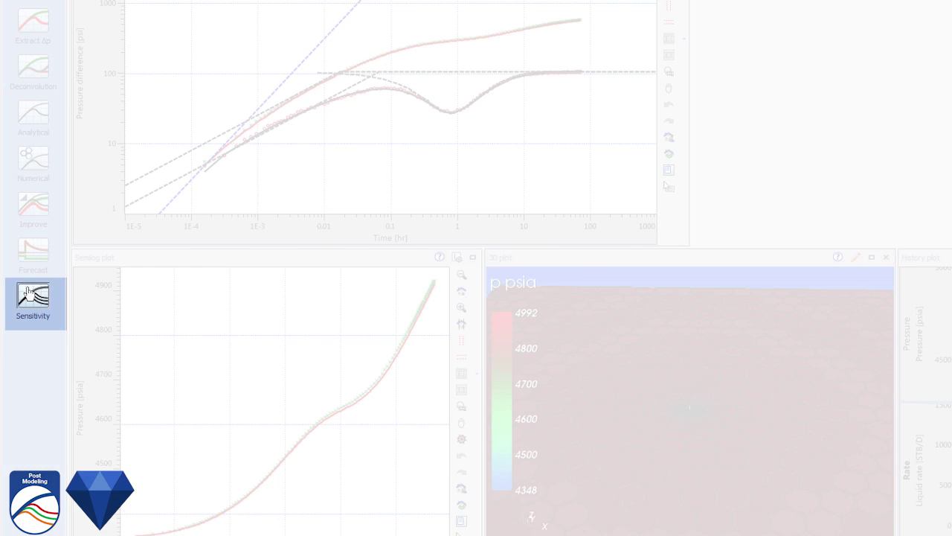
Run a fracture half length sensitivity with 5 values from 50 to 300 ft and enlarge its log-log plot
{"action": "left_click", "coordinate": [28, 291]}
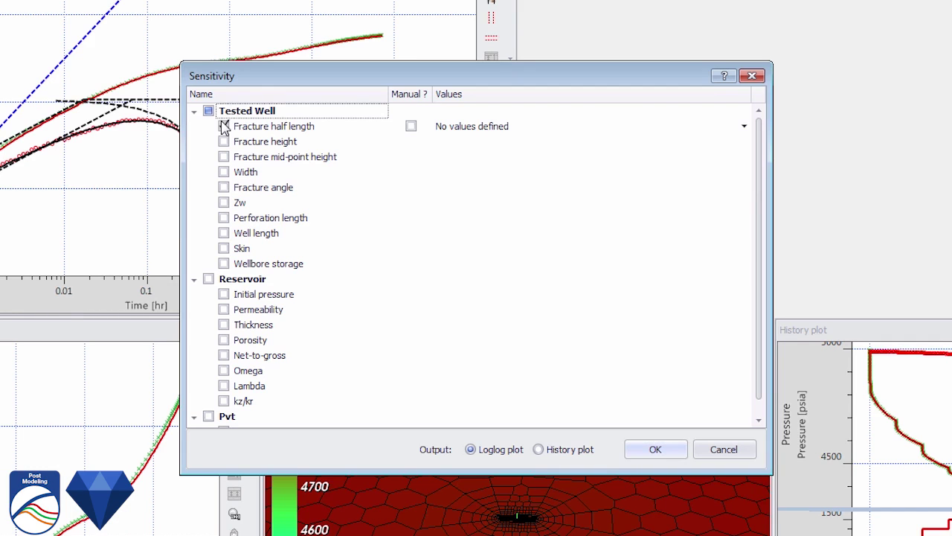
{"action": "left_click", "coordinate": [224, 125]}
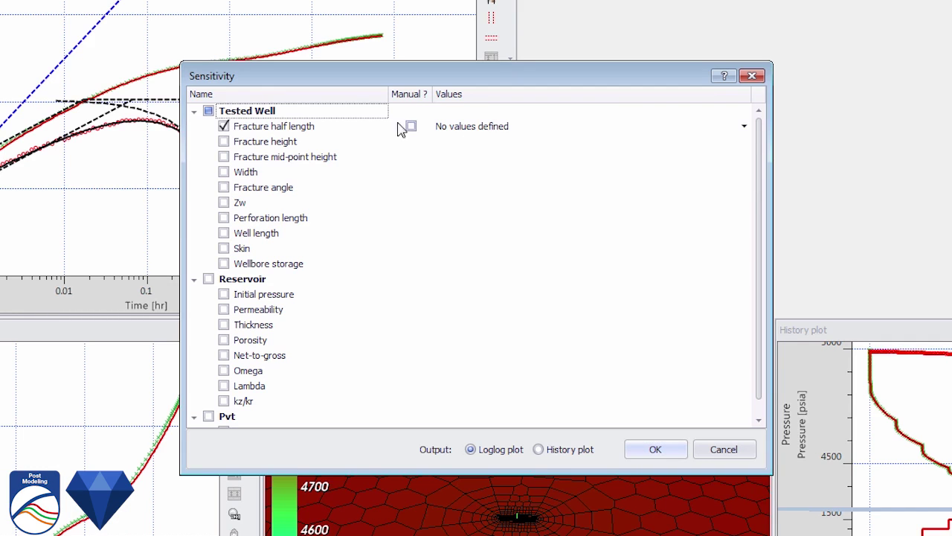
{"action": "left_click", "coordinate": [744, 126]}
{"action": "left_click", "coordinate": [670, 449]}
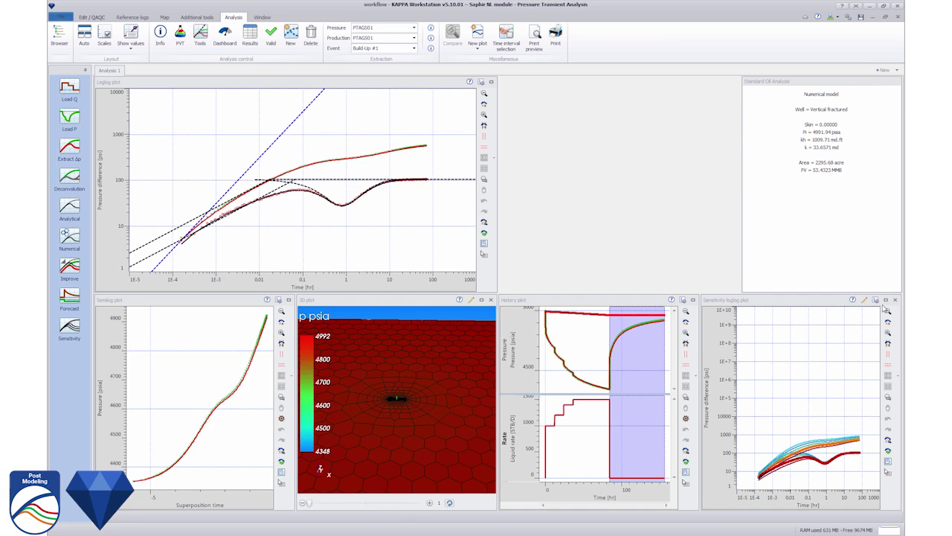
{"action": "left_click", "coordinate": [885, 299]}
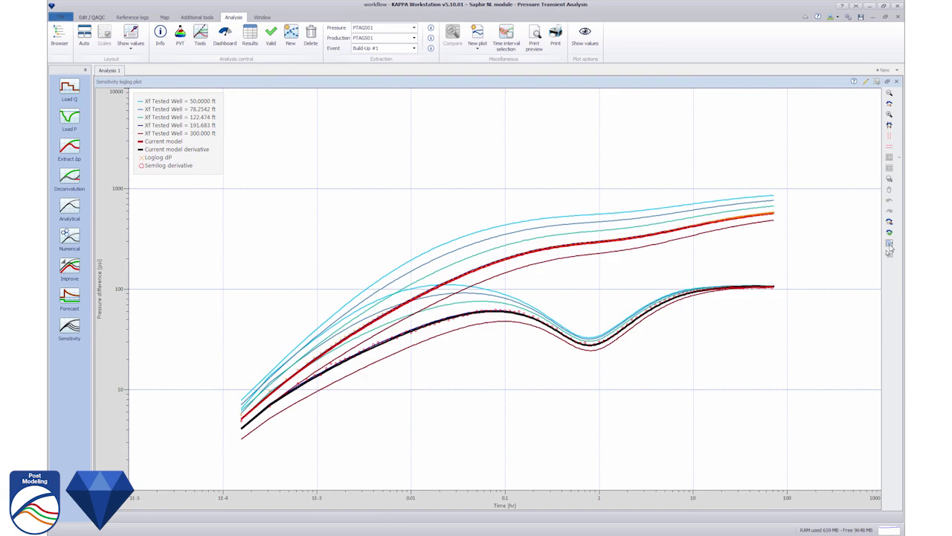
{"action": "left_click", "coordinate": [889, 244]}
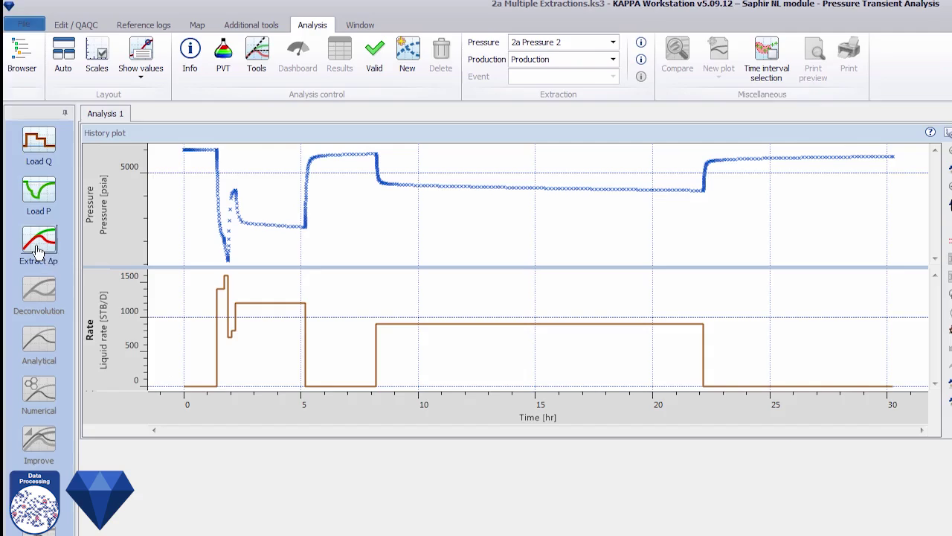
Extract Δp from both gauges, 2a Pressure 1 and 2a Pressure 2
{"action": "left_click", "coordinate": [38, 240]}
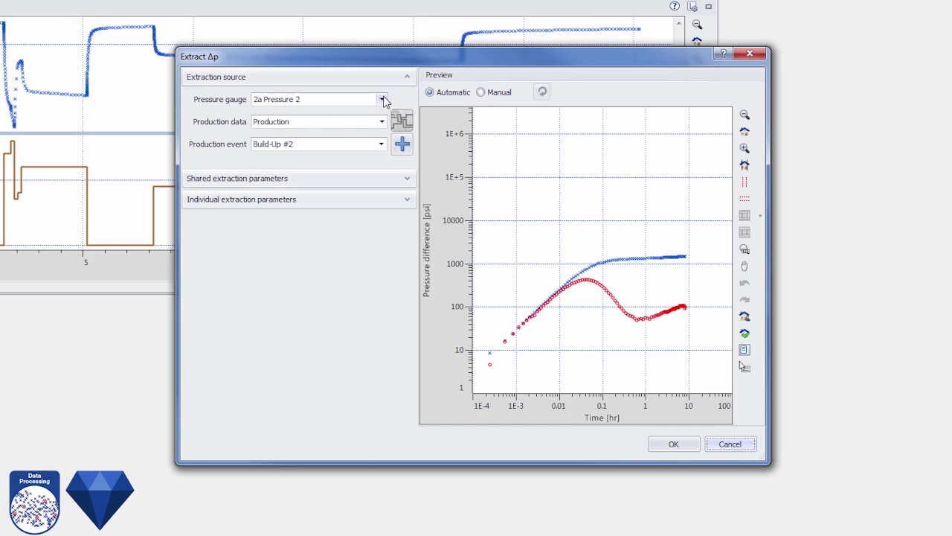
{"action": "left_click", "coordinate": [382, 99]}
{"action": "left_click", "coordinate": [263, 117]}
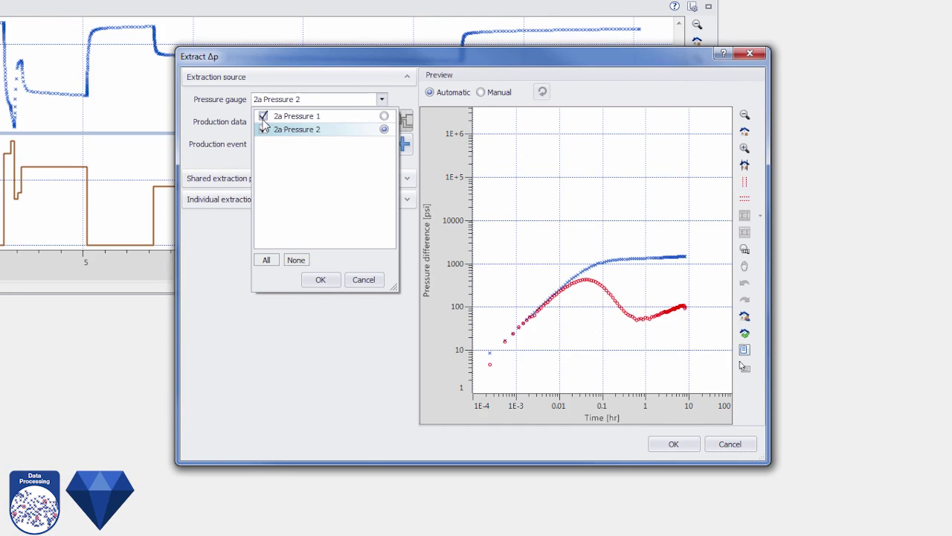
{"action": "left_click", "coordinate": [322, 279]}
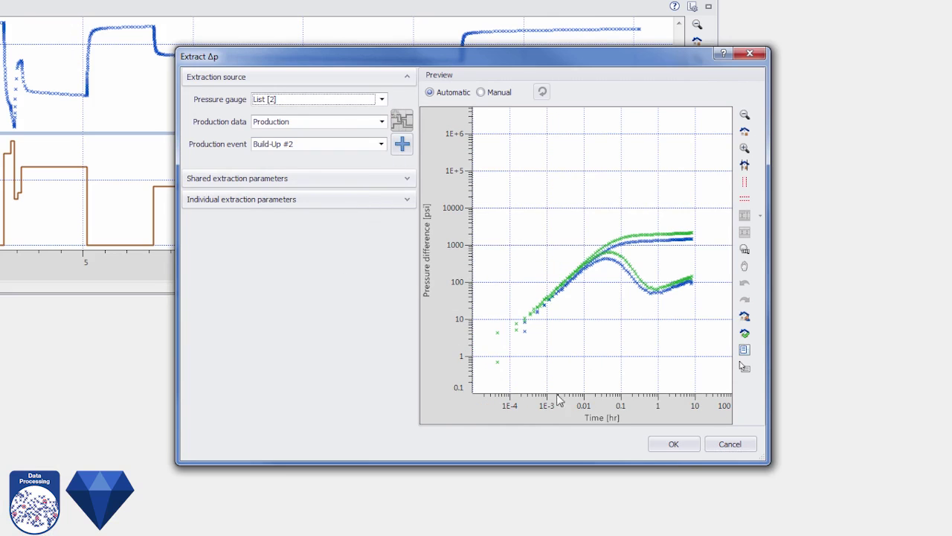
{"action": "left_click", "coordinate": [674, 446]}
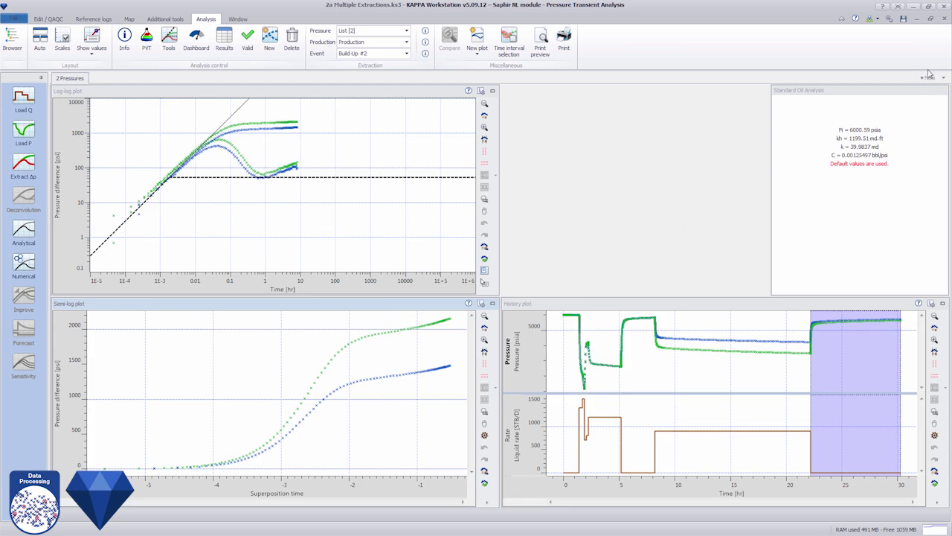
In the 2 BUs analysis, extract Build-Up #1 and Build-Up #2 from 2a Pressure 2 only
{"action": "left_click", "coordinate": [927, 77]}
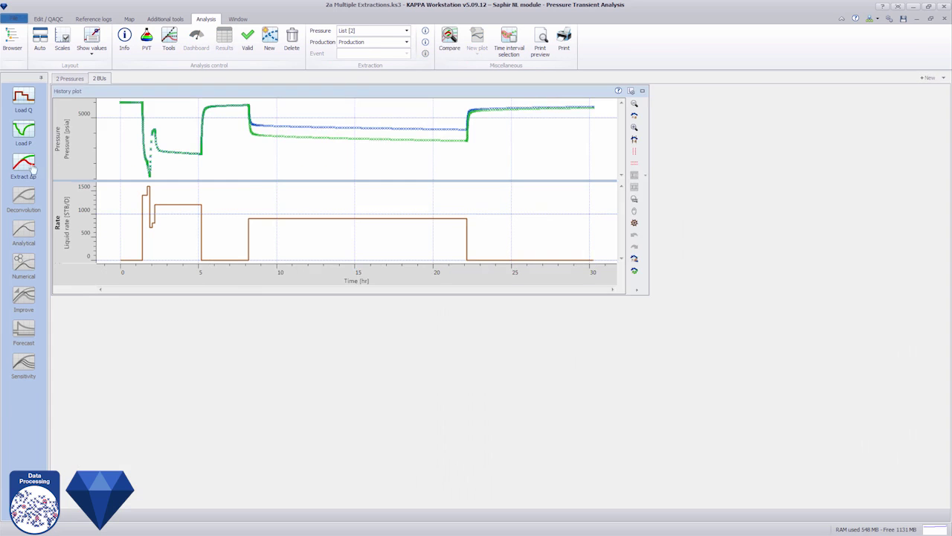
{"action": "left_click", "coordinate": [23, 165]}
{"action": "left_click", "coordinate": [410, 158]}
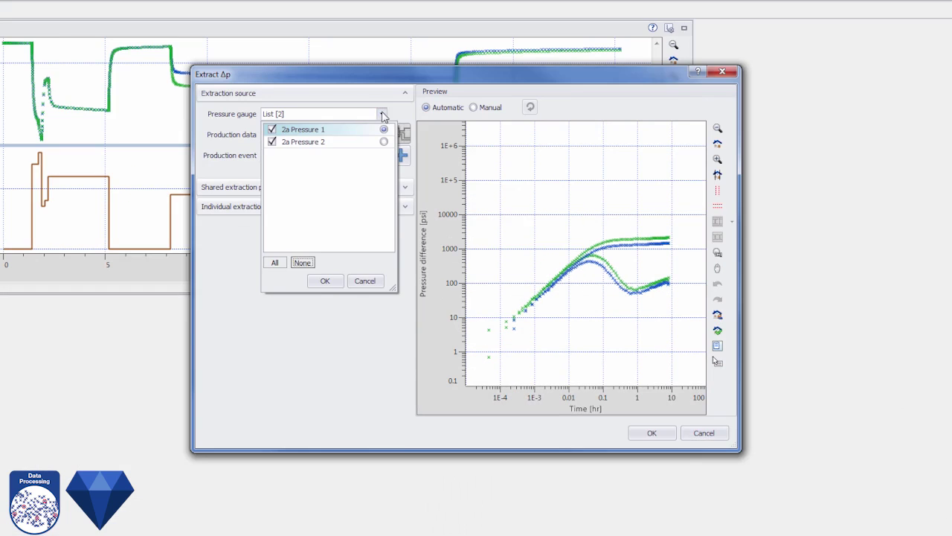
{"action": "left_click", "coordinate": [327, 168]}
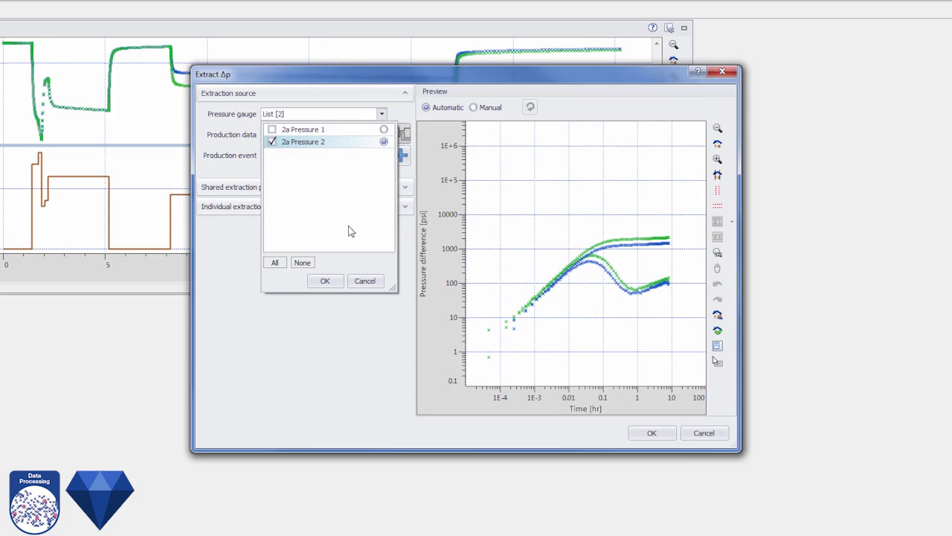
{"action": "left_click", "coordinate": [325, 280]}
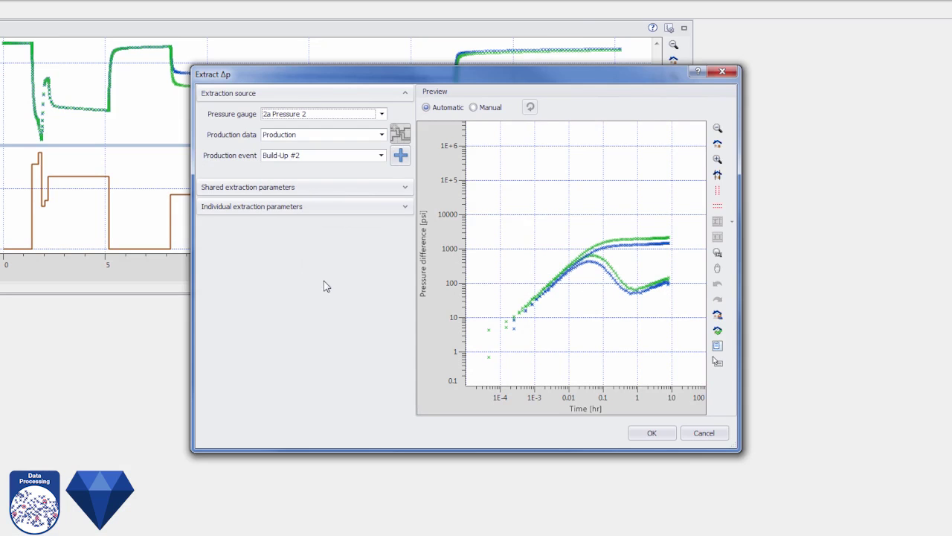
{"action": "left_click", "coordinate": [381, 154]}
{"action": "left_click", "coordinate": [335, 15]}
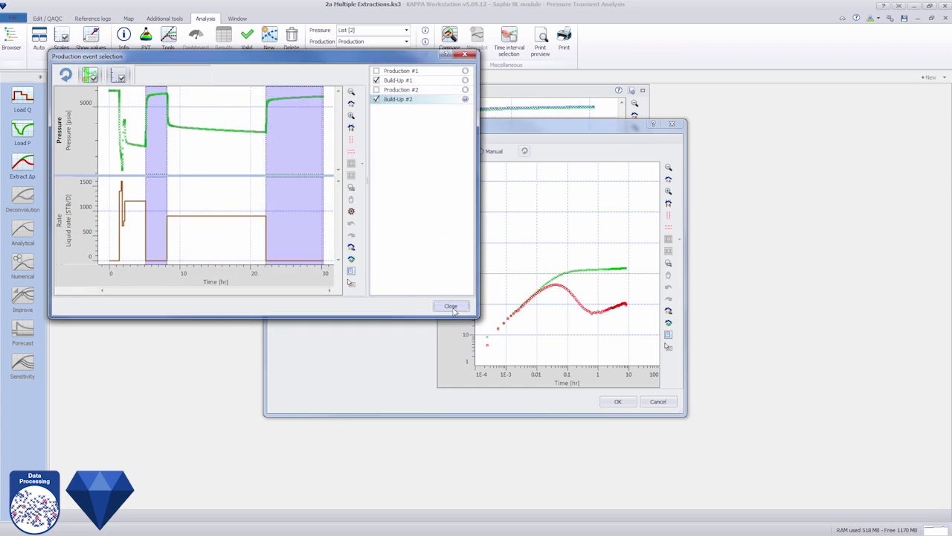
{"action": "left_click", "coordinate": [432, 302]}
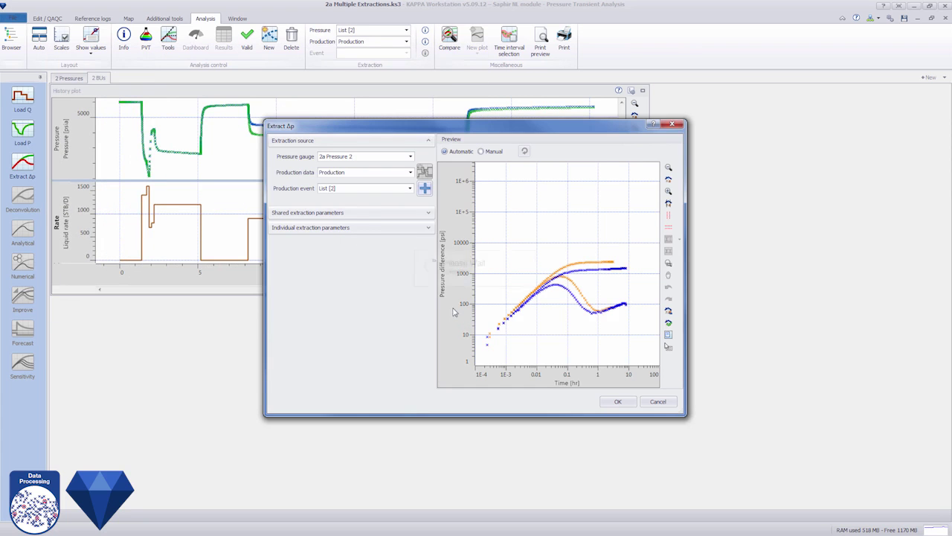
{"action": "left_click", "coordinate": [621, 402]}
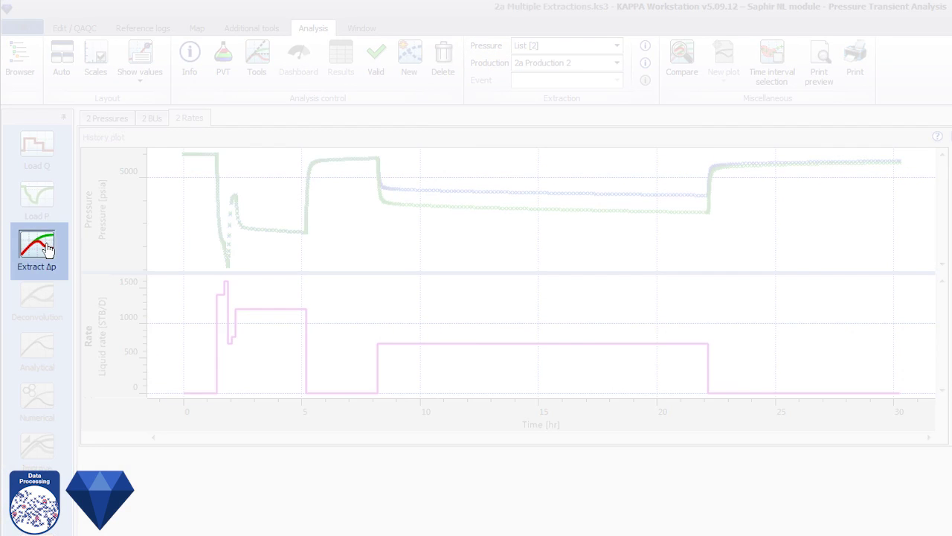
Extract Δp from 2a Pressure 2 using both Production and 2a Production 2 rate histories
{"action": "left_click", "coordinate": [46, 248]}
{"action": "left_click", "coordinate": [384, 110]}
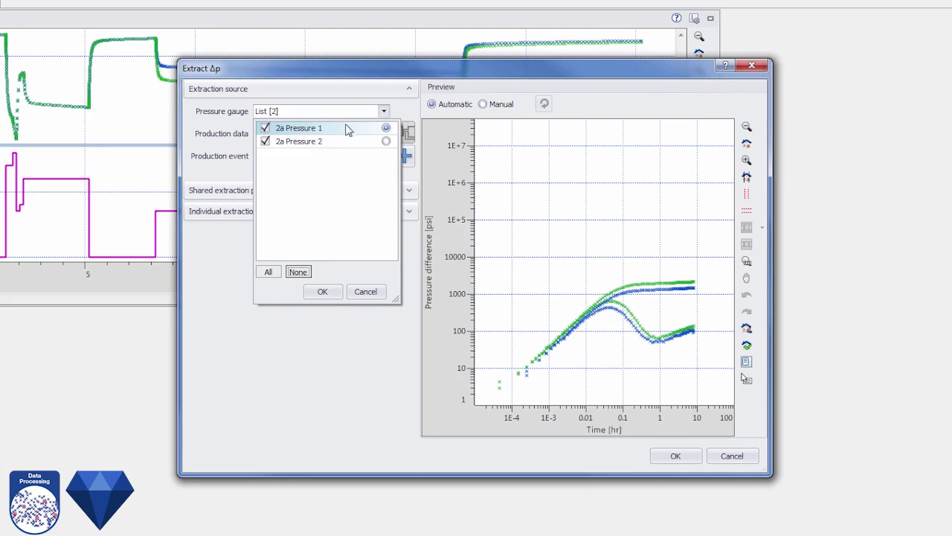
{"action": "left_click", "coordinate": [265, 129]}
{"action": "left_click", "coordinate": [338, 291]}
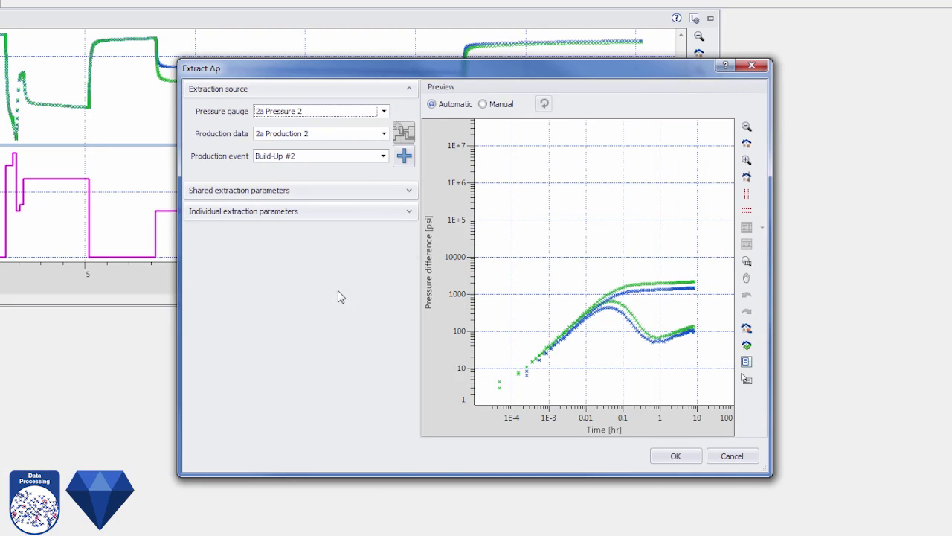
{"action": "left_click", "coordinate": [384, 134]}
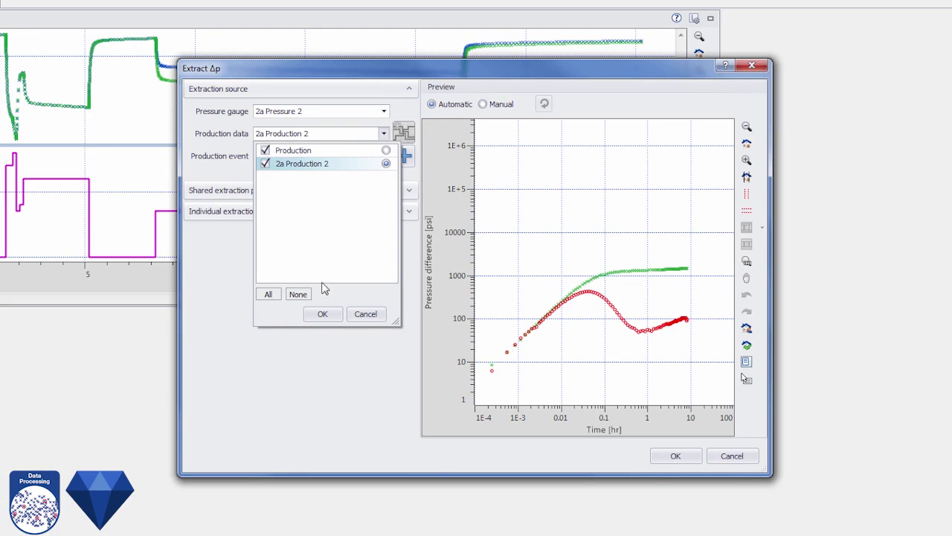
{"action": "left_click", "coordinate": [323, 314]}
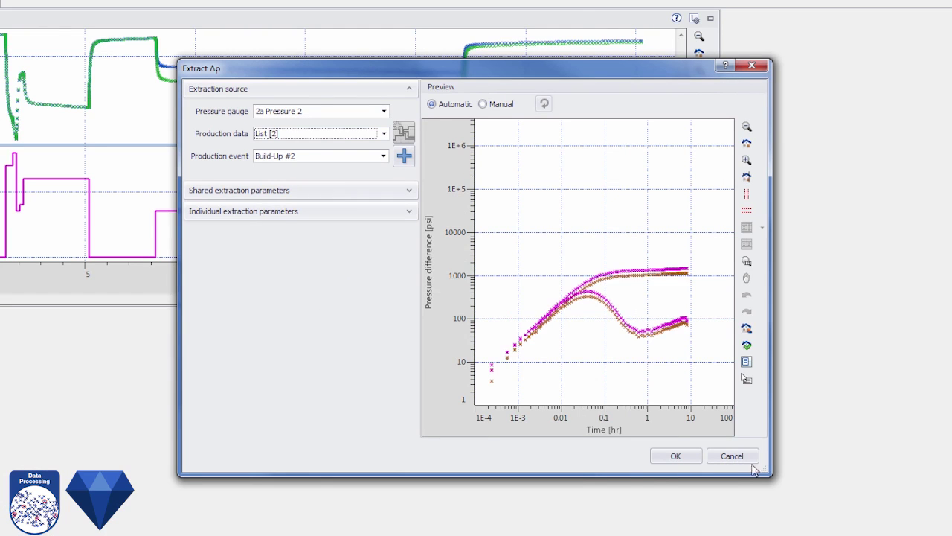
{"action": "left_click", "coordinate": [687, 455]}
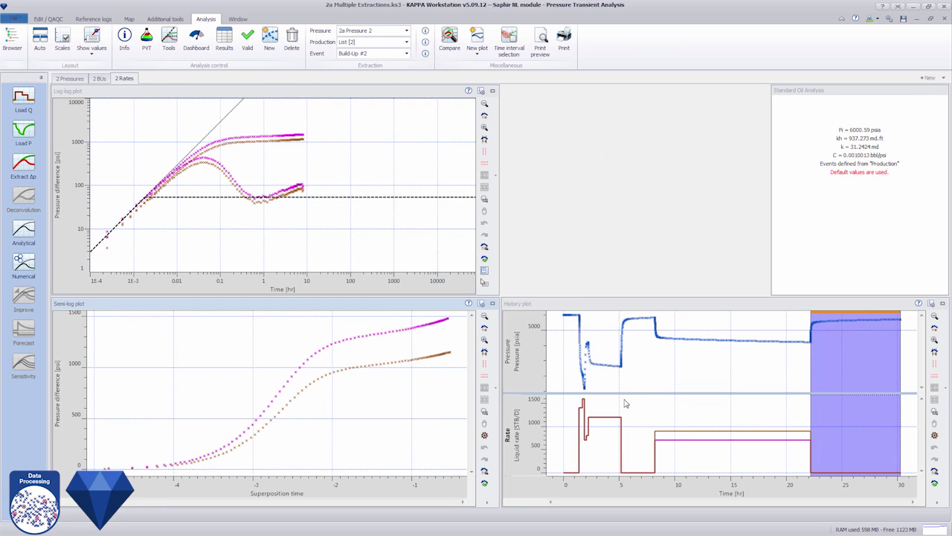
Compare the 2 Pressures, 2 BUs and 2 Rates analyses in turn
{"action": "left_click", "coordinate": [72, 79]}
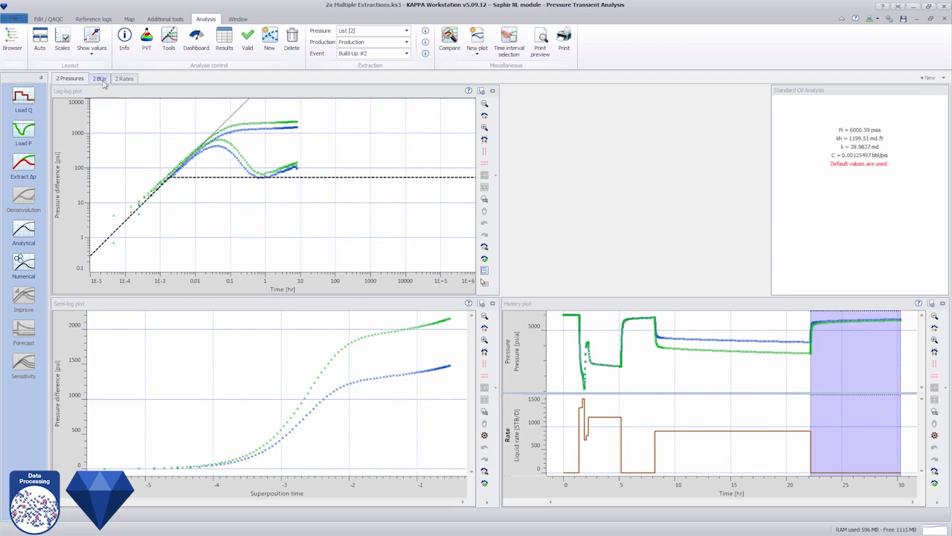
{"action": "left_click", "coordinate": [102, 79]}
{"action": "left_click", "coordinate": [124, 78]}
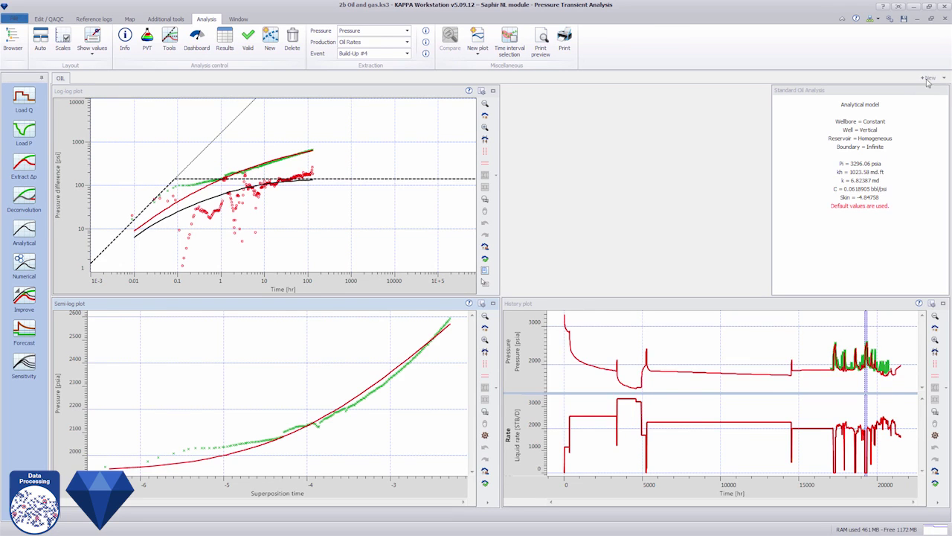
Create the GAS analysis, compare it against OIL with Normalize unchecked, and display the Results parameters
{"action": "left_click", "coordinate": [927, 78]}
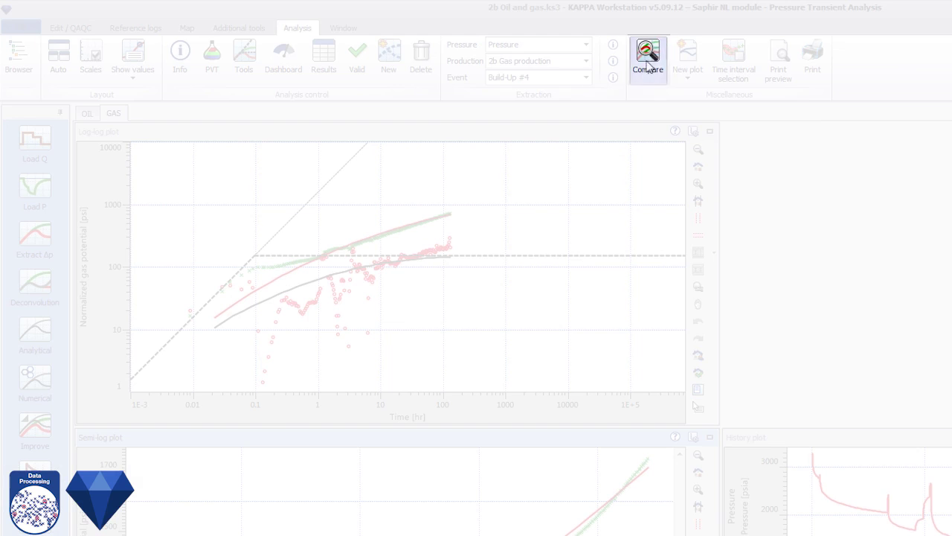
{"action": "left_click", "coordinate": [648, 61]}
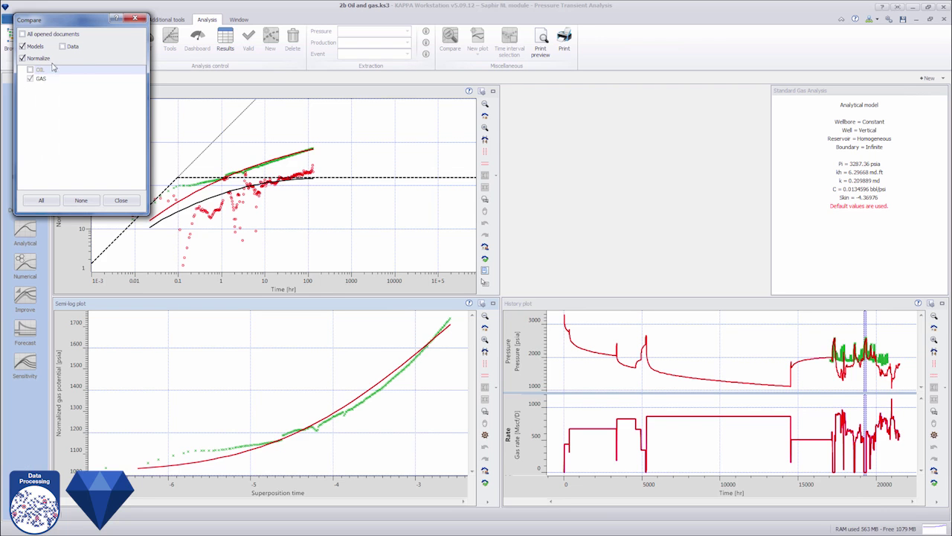
{"action": "left_click", "coordinate": [29, 70]}
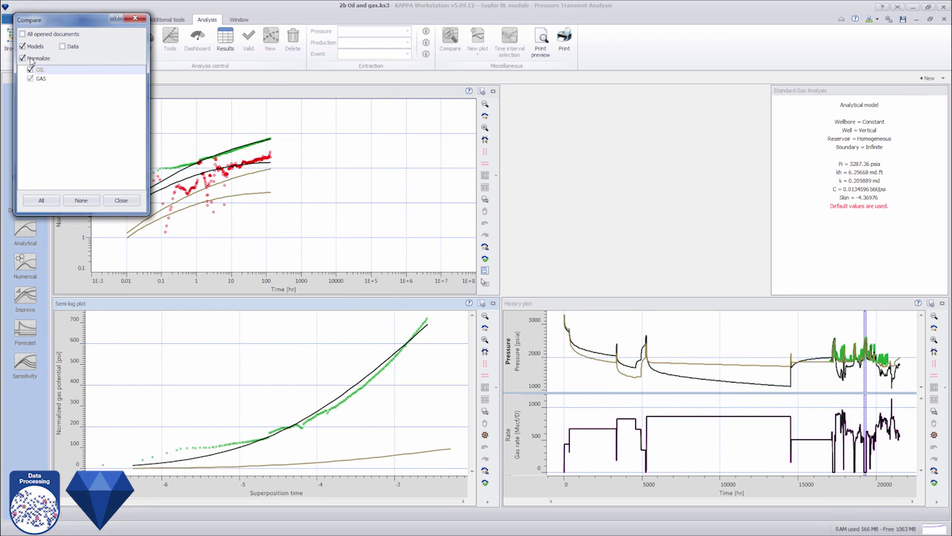
{"action": "left_click", "coordinate": [23, 58]}
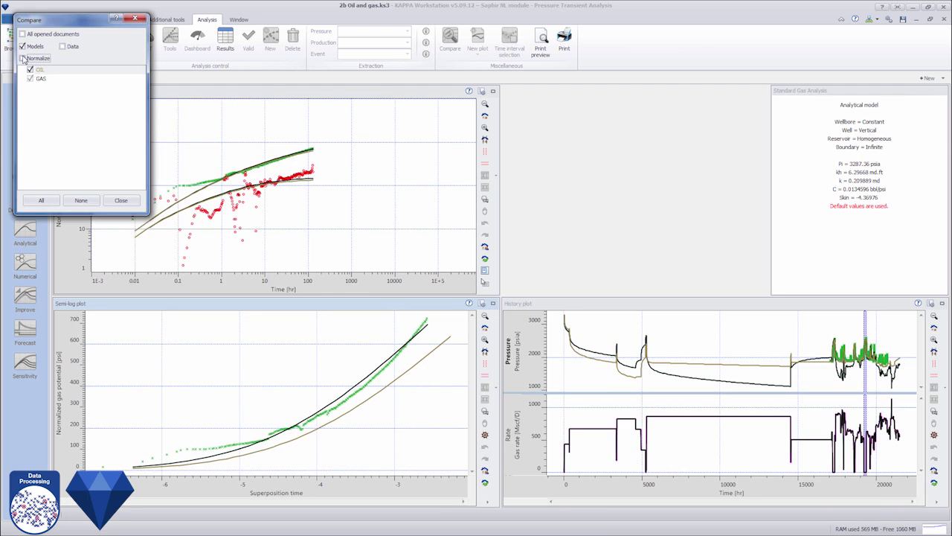
{"action": "left_click_drag", "start_coordinate": [74, 19], "coordinate": [601, 103]}
{"action": "left_click", "coordinate": [224, 39]}
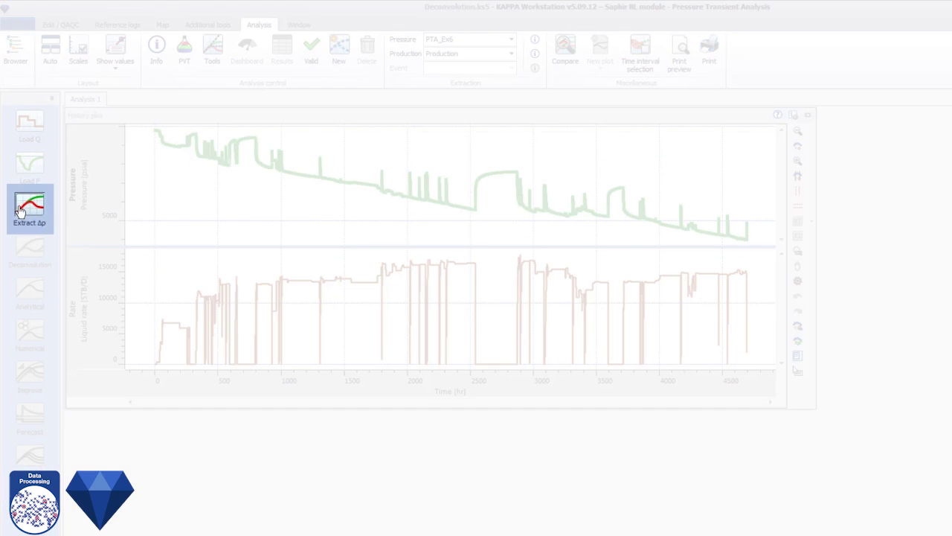
Extract three PTA_Ex6 build-ups, including #20 and #24, into one analysis and open Deconvolution
{"action": "left_click", "coordinate": [21, 211]}
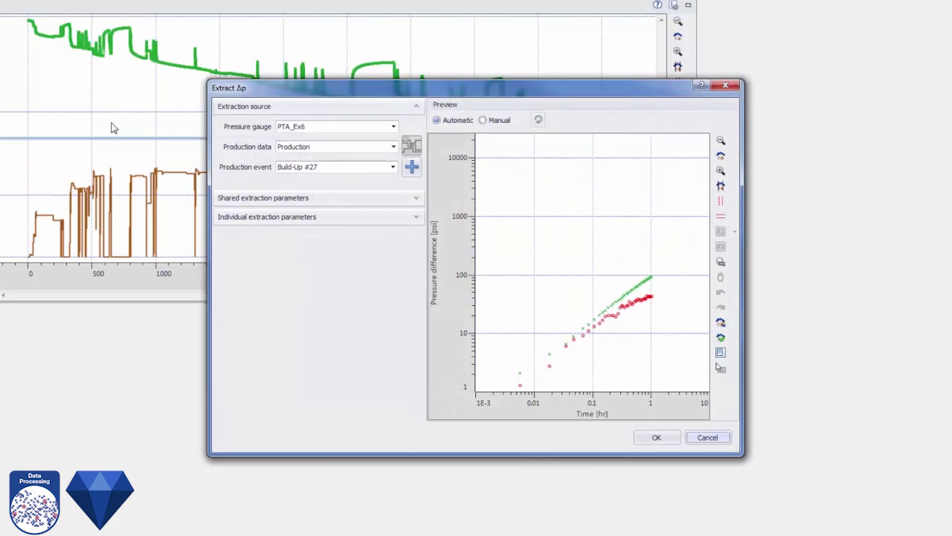
{"action": "left_click", "coordinate": [411, 132]}
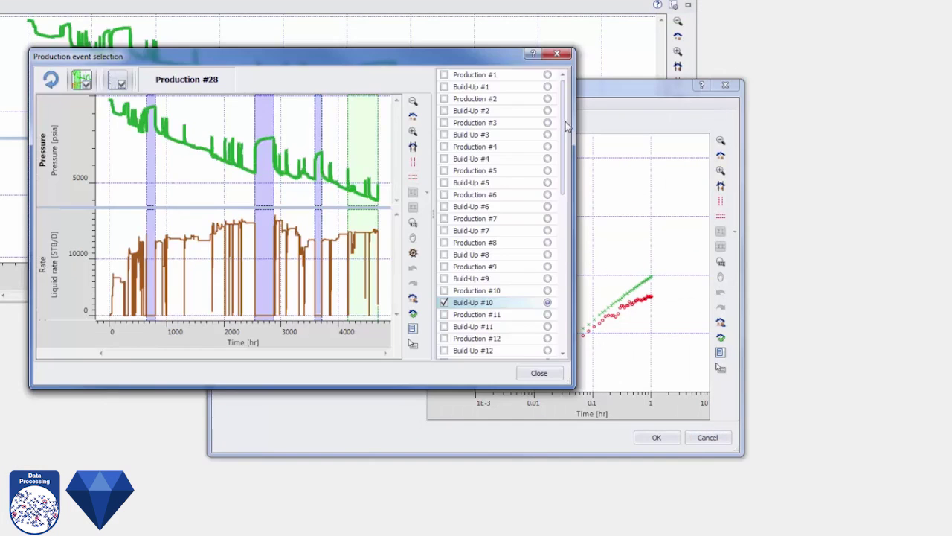
{"action": "left_click_drag", "start_coordinate": [567, 128], "coordinate": [587, 374]}
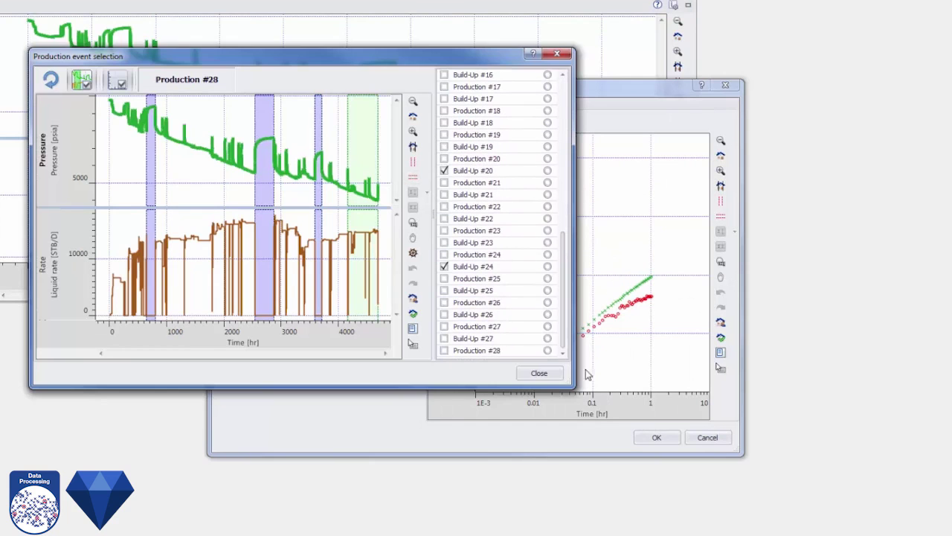
{"action": "left_click", "coordinate": [540, 373]}
{"action": "left_click", "coordinate": [655, 439]}
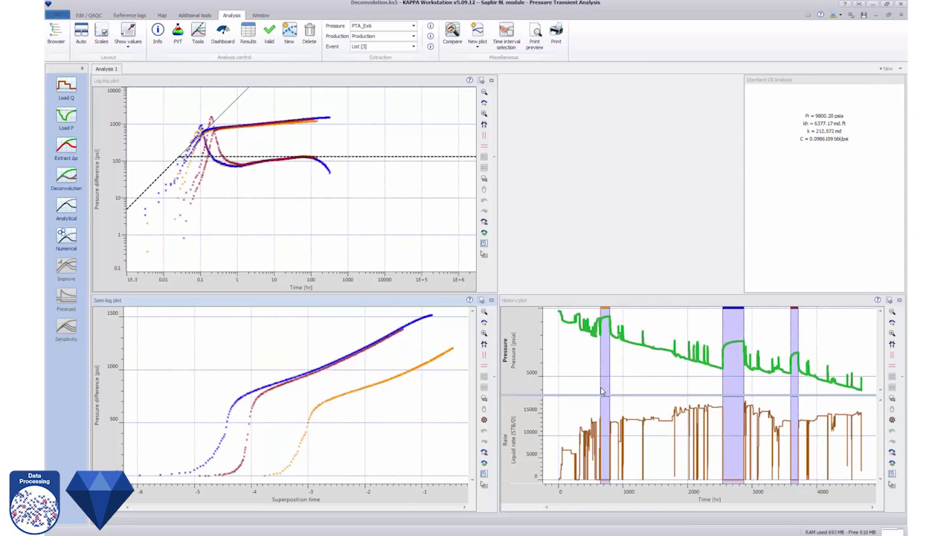
{"action": "left_click", "coordinate": [68, 180]}
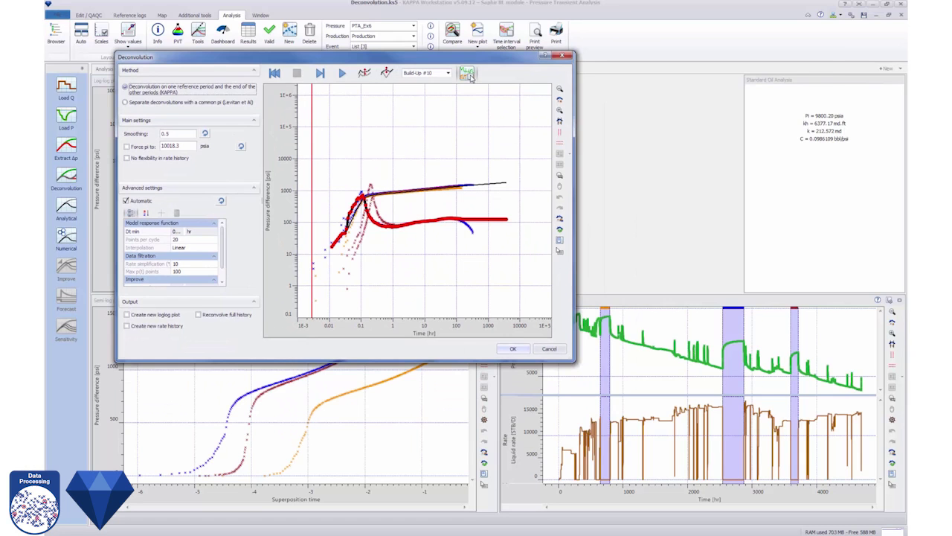
Run the deconvolution with the reconvolution plot shown, time marker near 1 hr, and a new log-log plot
{"action": "left_click", "coordinate": [466, 72]}
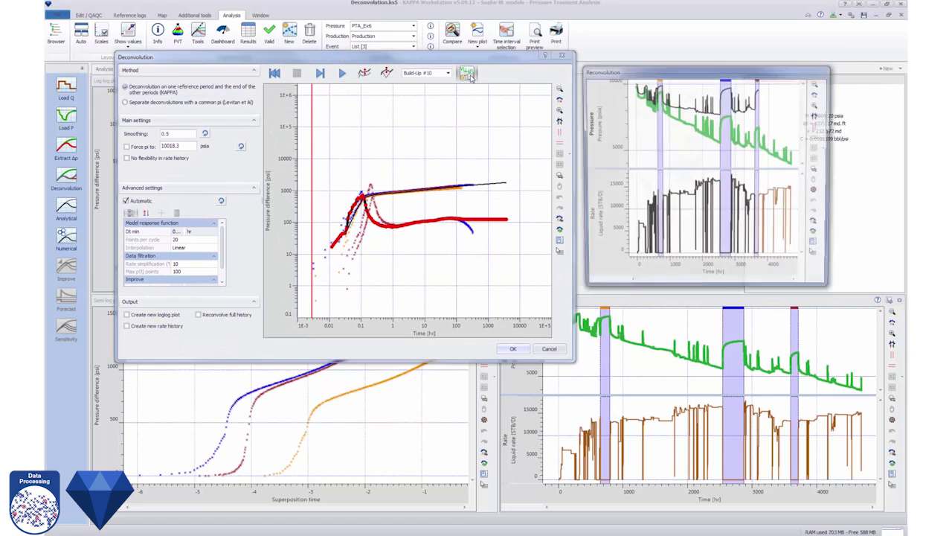
{"action": "left_click", "coordinate": [386, 72]}
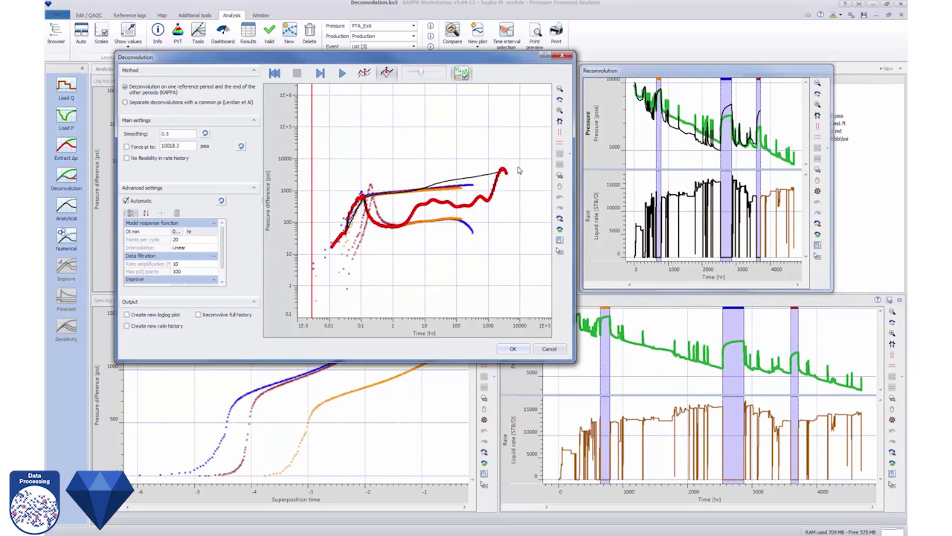
{"action": "left_click_drag", "start_coordinate": [313, 174], "coordinate": [396, 196]}
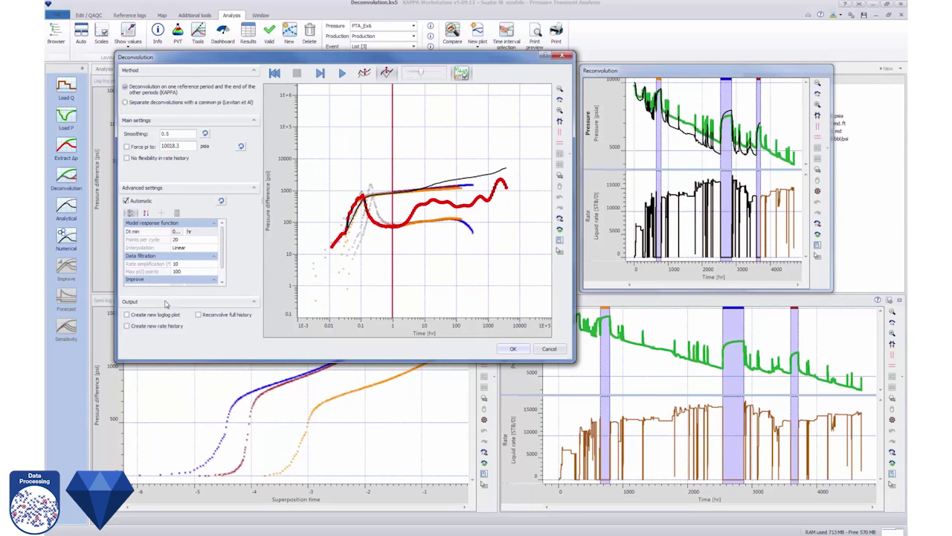
{"action": "left_click", "coordinate": [127, 314]}
{"action": "left_click", "coordinate": [345, 73]}
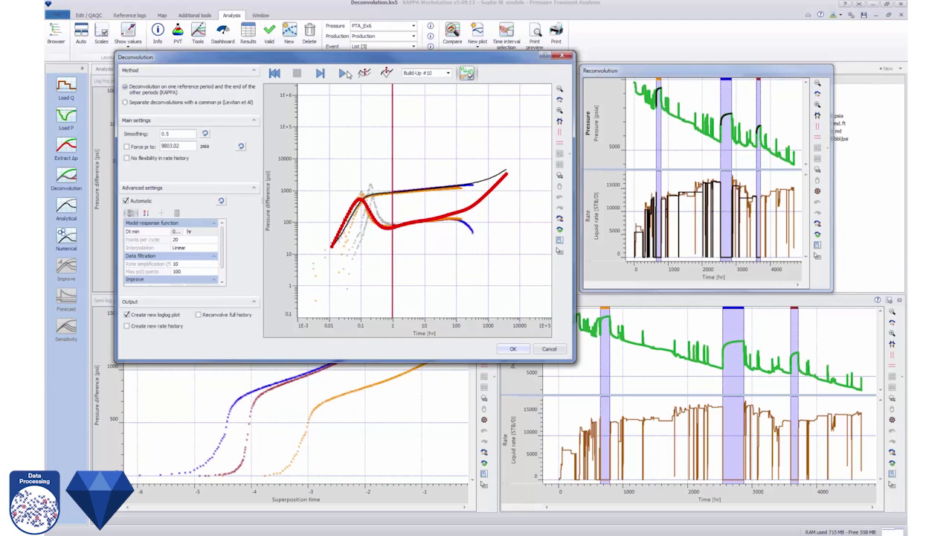
{"action": "left_click", "coordinate": [512, 349]}
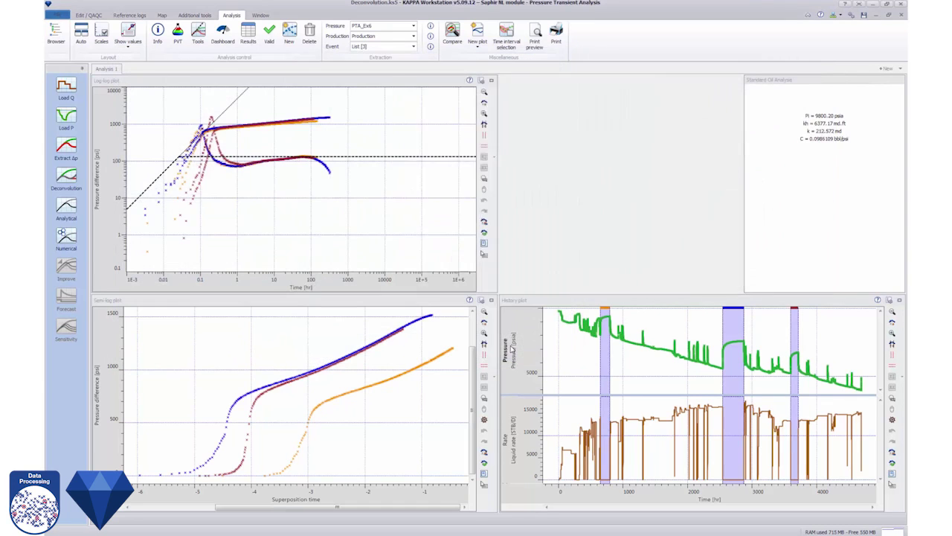